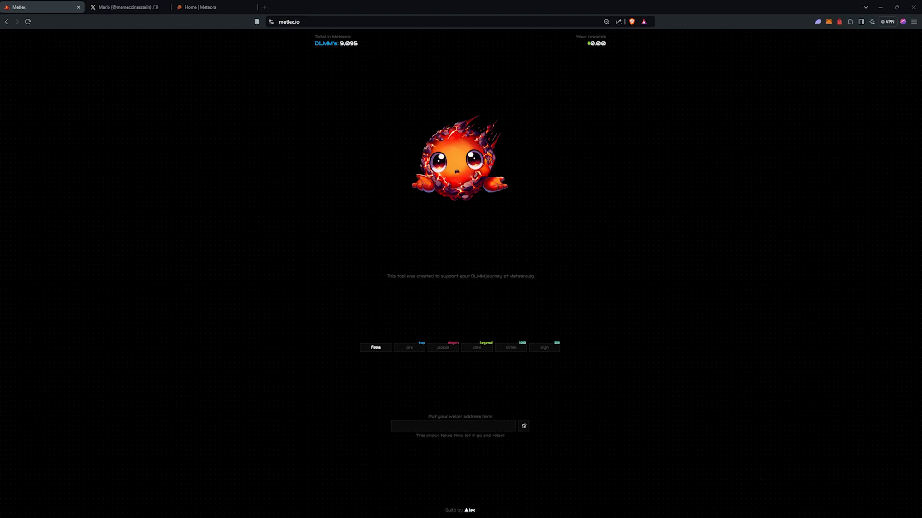
# Step: Show the DLMM 100 pool filters above the fee-ranked pool cards
pyautogui.click(511, 348)
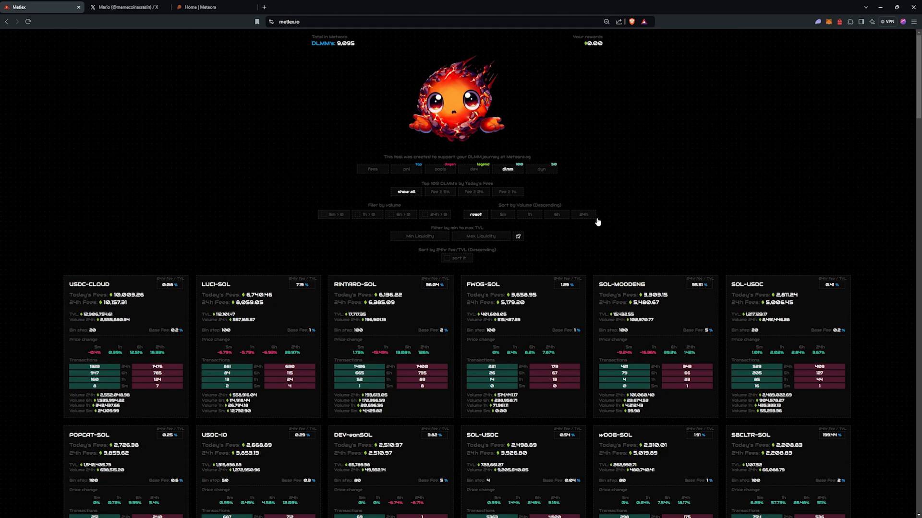
# Step: Keep only pools with 5-minute volume above zero via the '5m > 0' filter
pyautogui.click(332, 219)
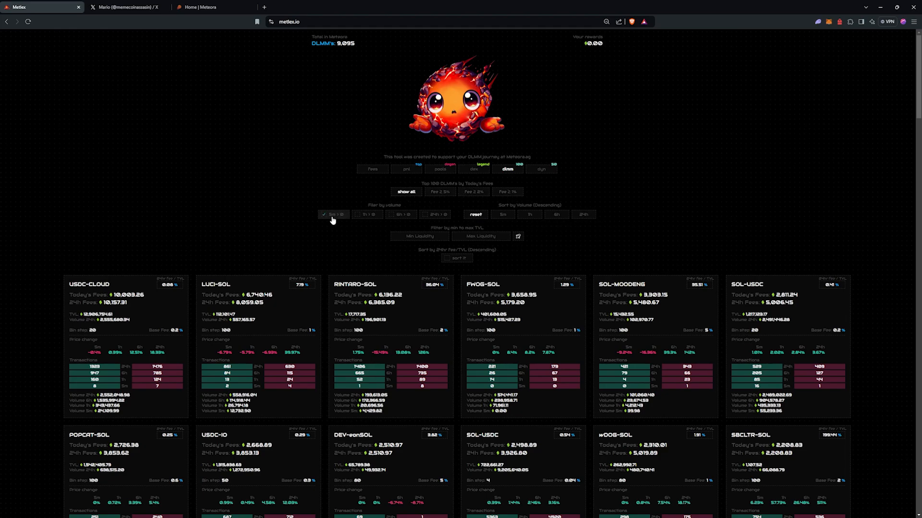